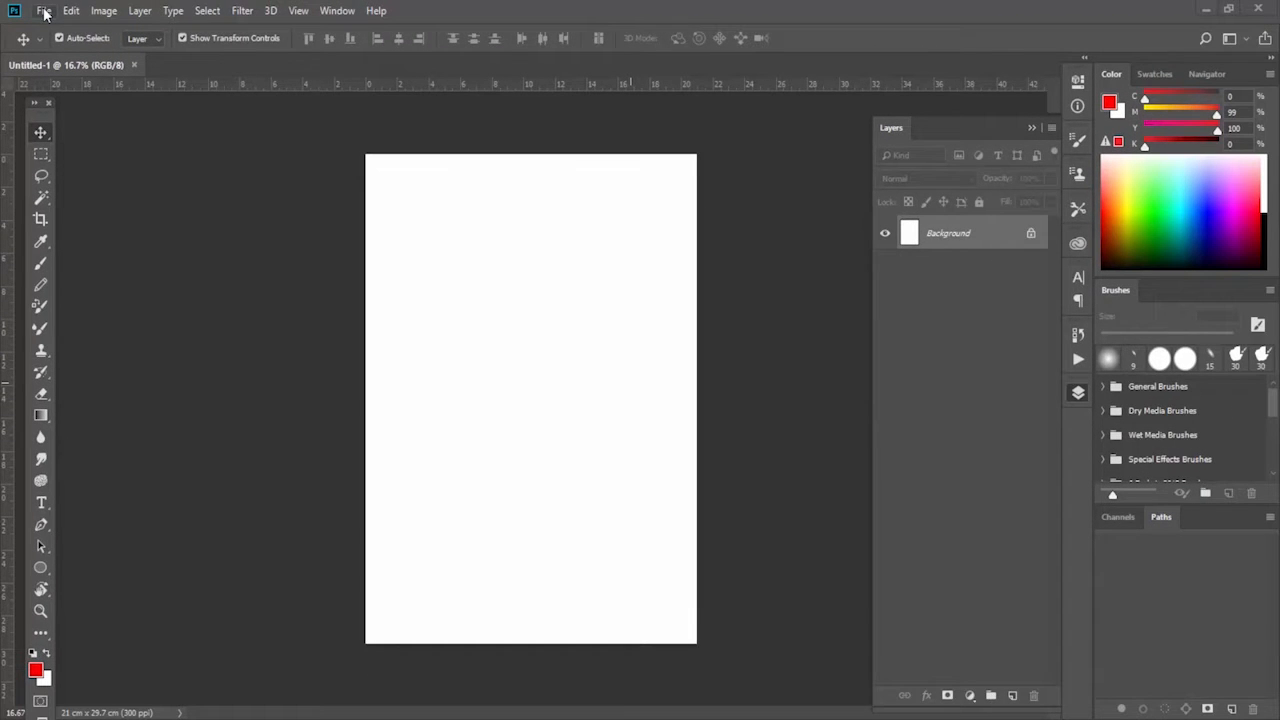
pyautogui.click(44, 11)
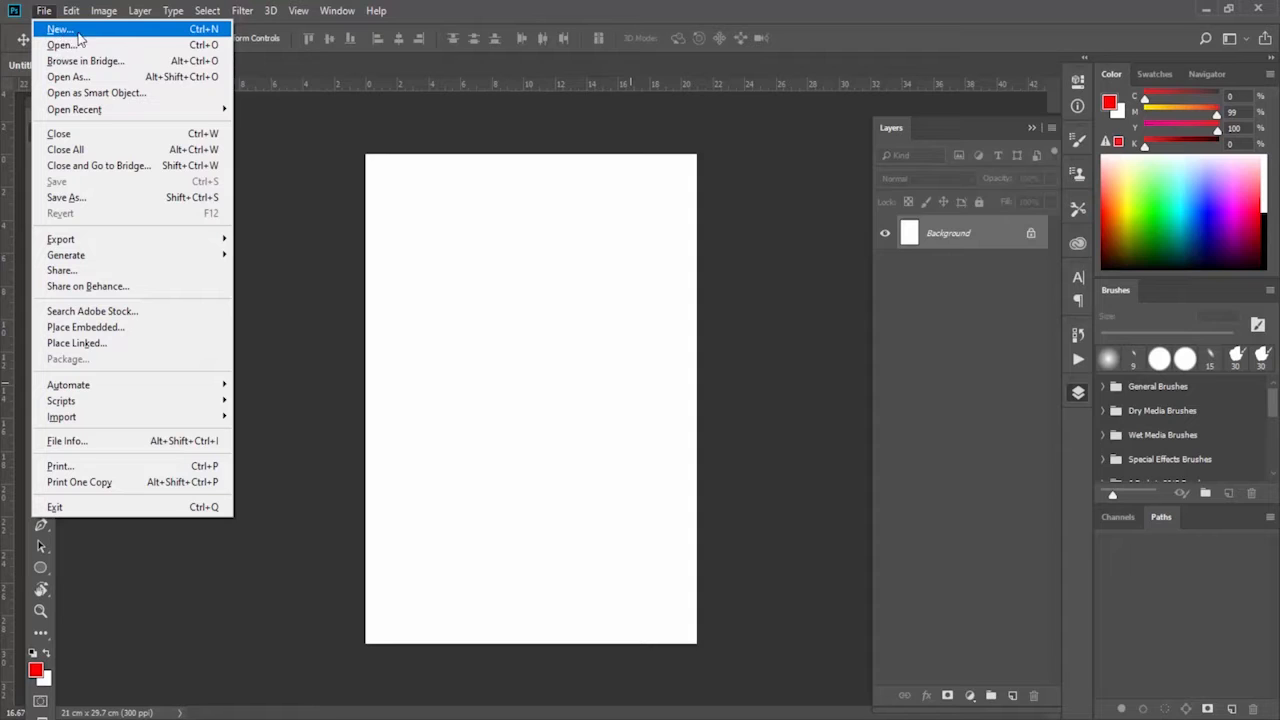
pyautogui.moveTo(100, 108)
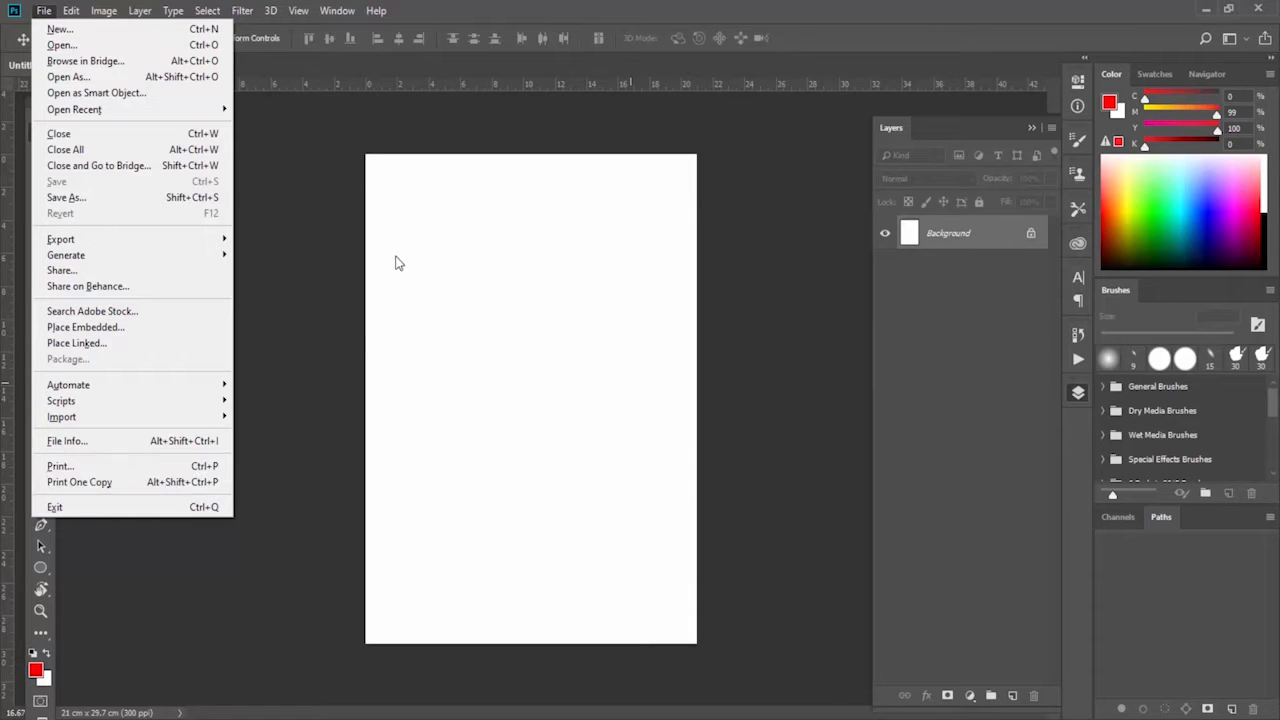
pyautogui.moveTo(384, 10)
pyautogui.click(485, 5)
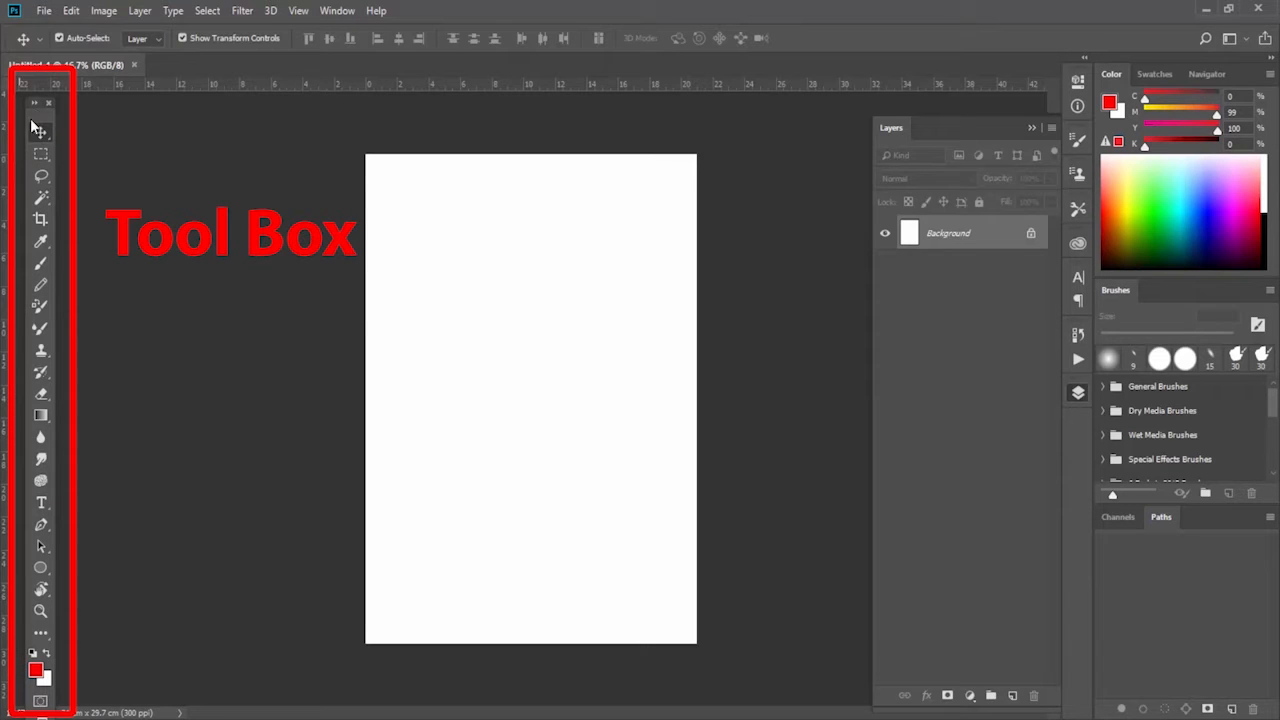
# Switch the toolbox to its two-column layout and show the tools grouped under the Move tool
pyautogui.moveTo(42, 111)
pyautogui.mouseDown()
pyautogui.moveTo(102, 130)
pyautogui.moveTo(29, 105)
pyautogui.moveTo(40, 120)
pyautogui.moveTo(17, 126)
pyautogui.moveTo(40, 112)
pyautogui.mouseUp()
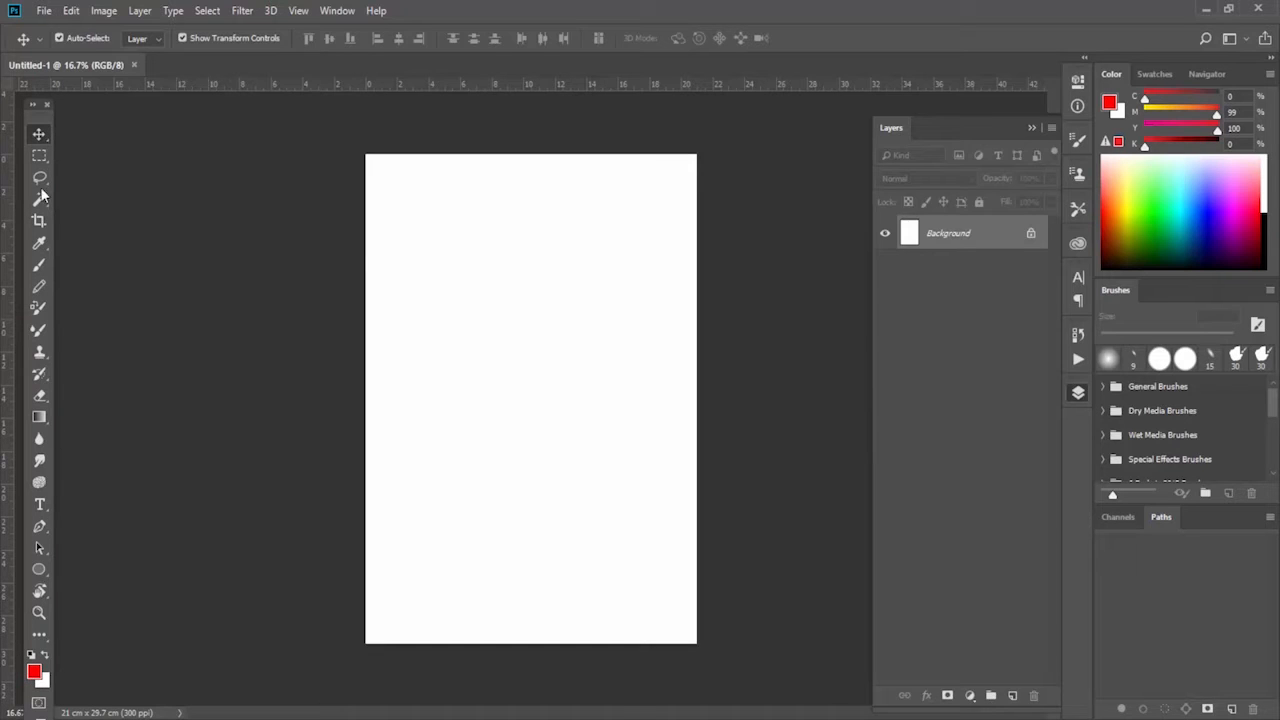
pyautogui.click(32, 106)
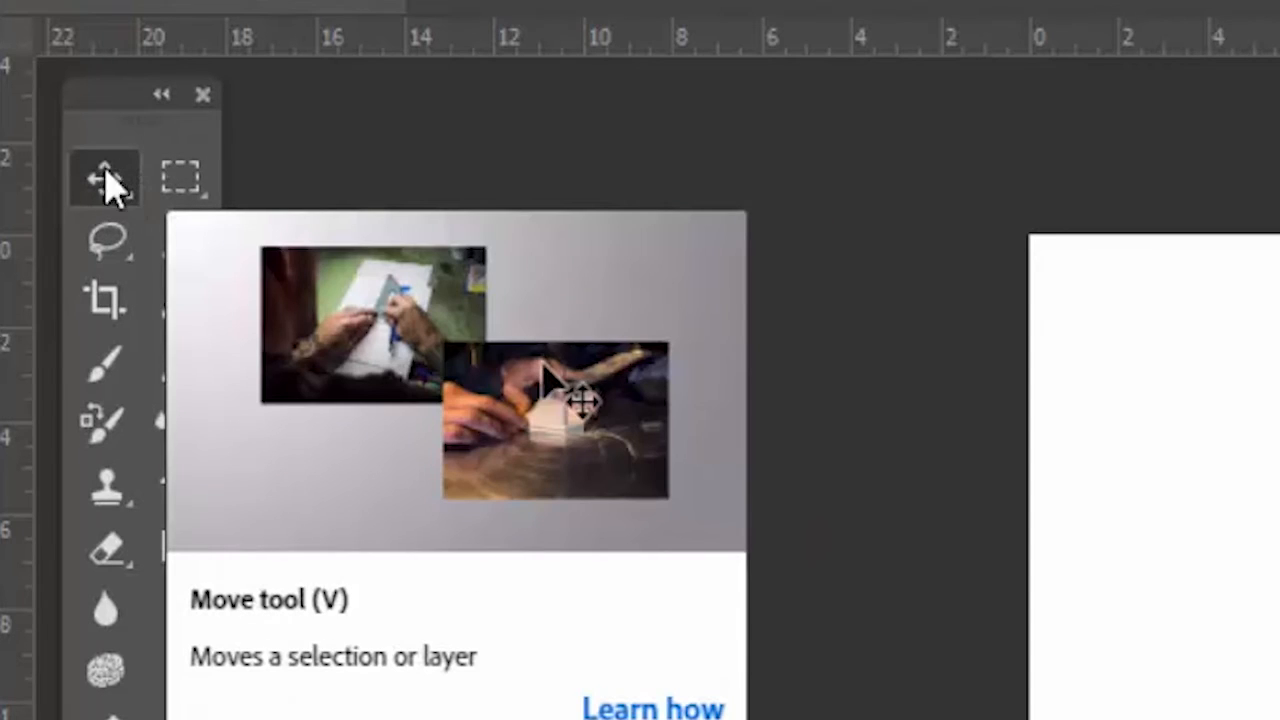
pyautogui.rightClick(104, 186)
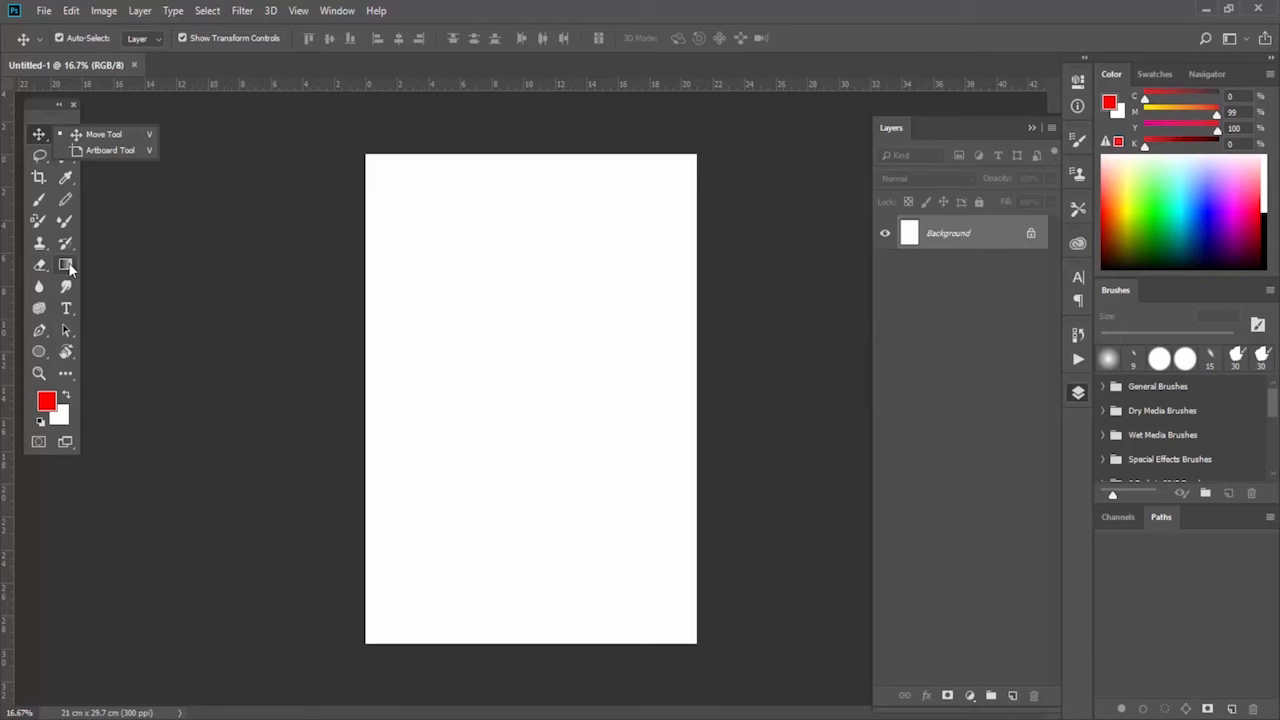
# Fill the Background layer with a linear red-to-orange gradient running from the top of the page to the bottom
pyautogui.click(69, 262)
pyautogui.click(69, 262)
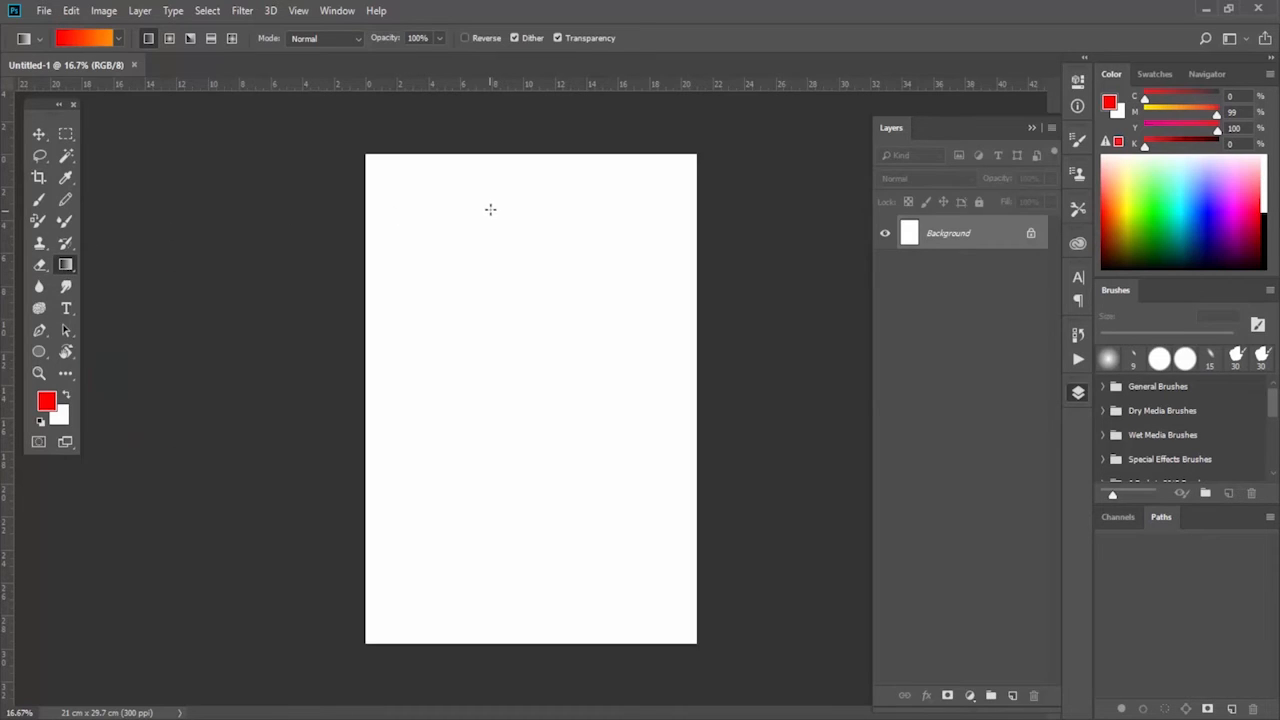
pyautogui.moveTo(509, 191); pyautogui.dragTo(550, 604)
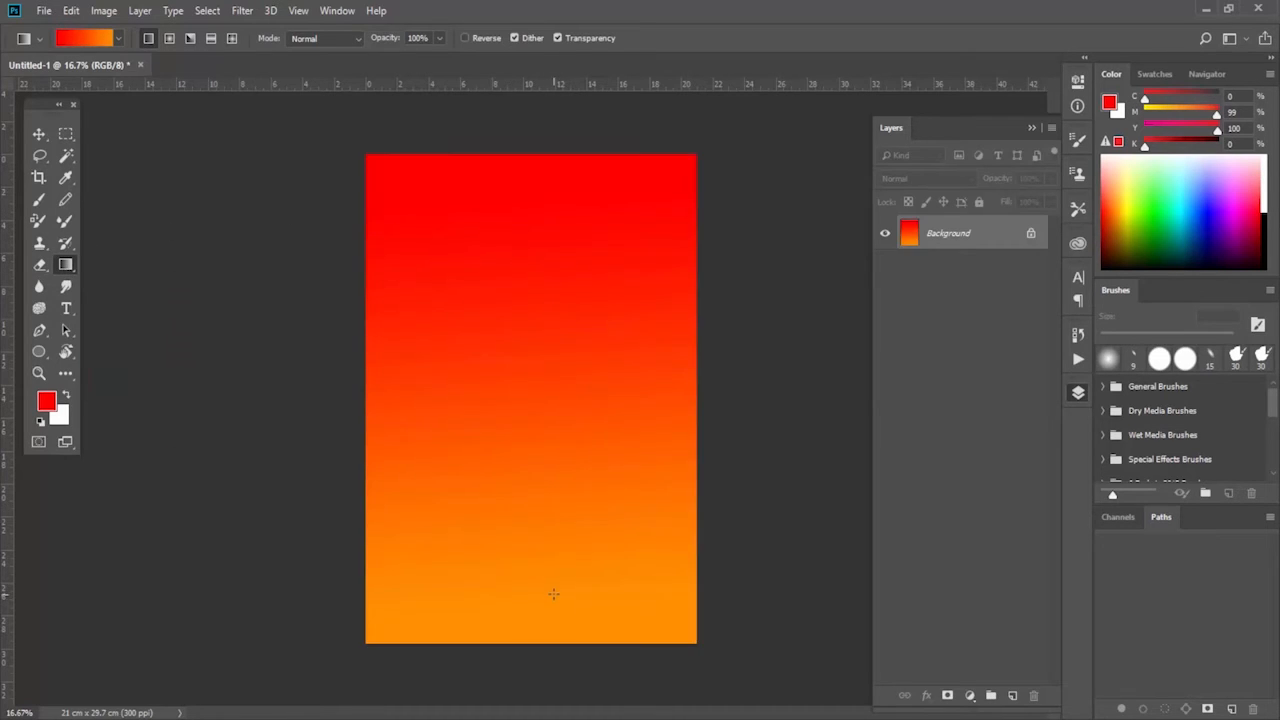
# Fill the upper part of the Background gradient with red using the Paint Bucket, and fill a new layer with the same red
pyautogui.rightClick(66, 268)
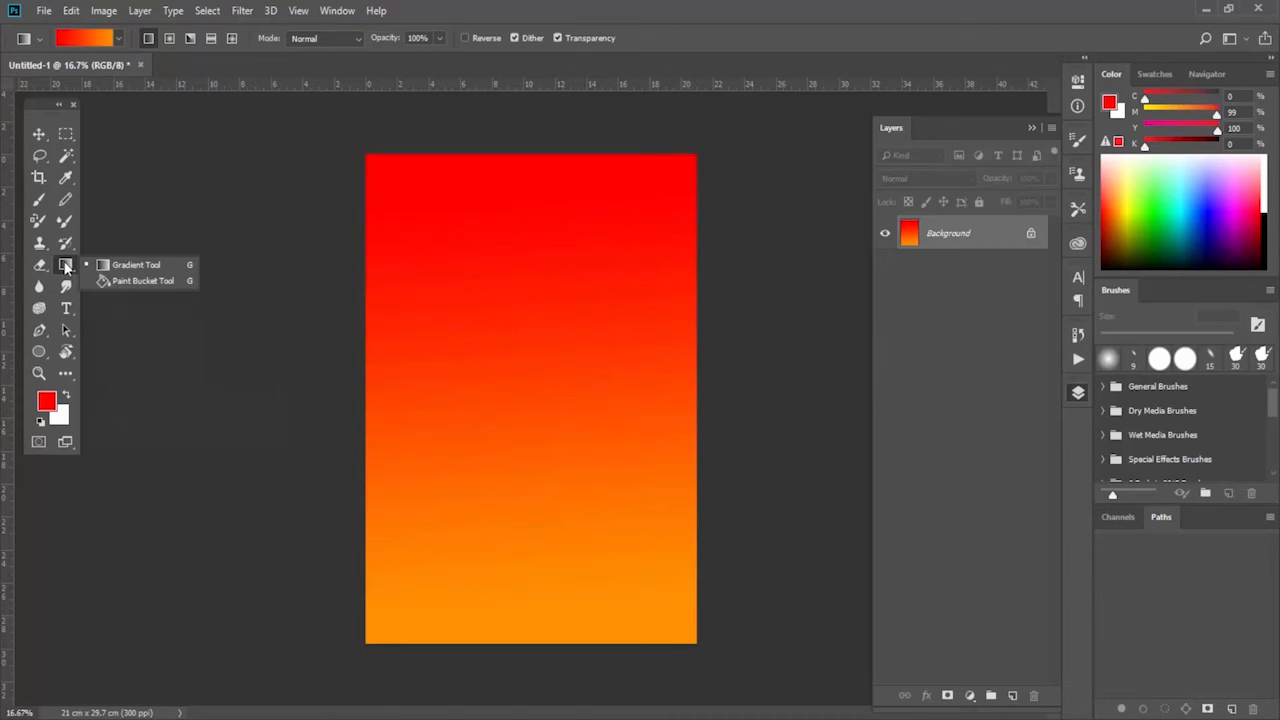
pyautogui.click(173, 282)
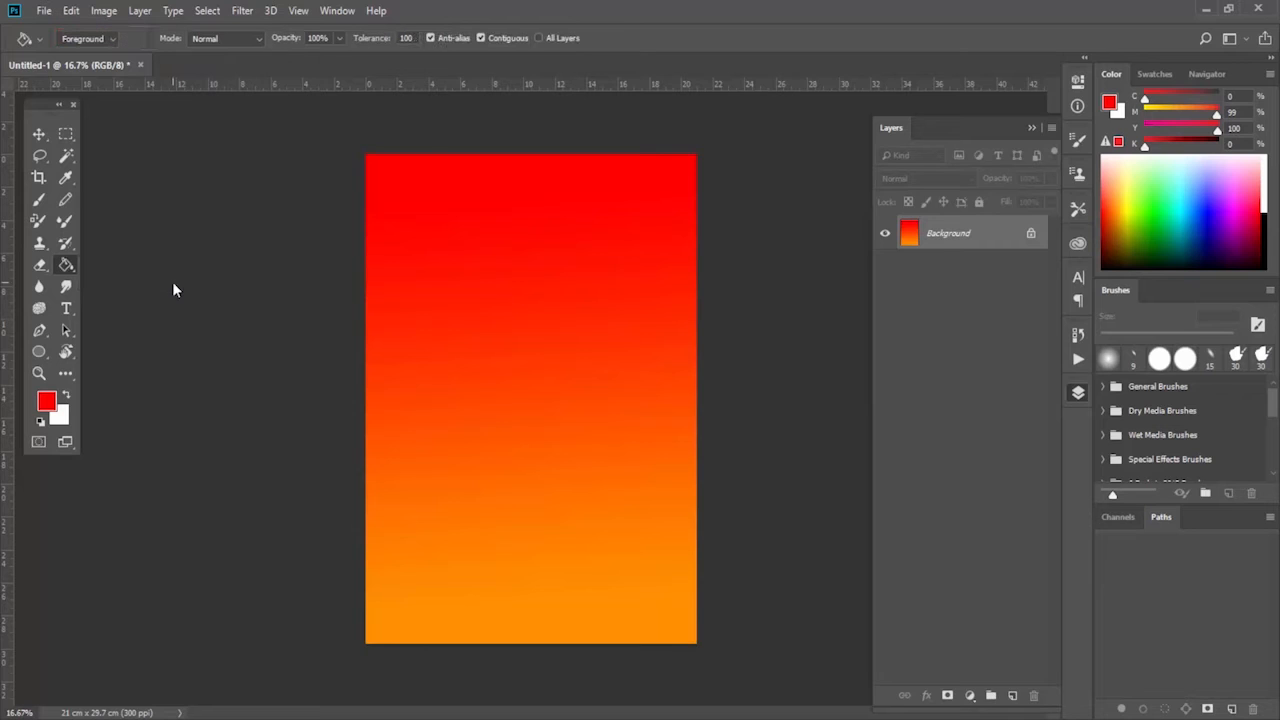
pyautogui.click(532, 302)
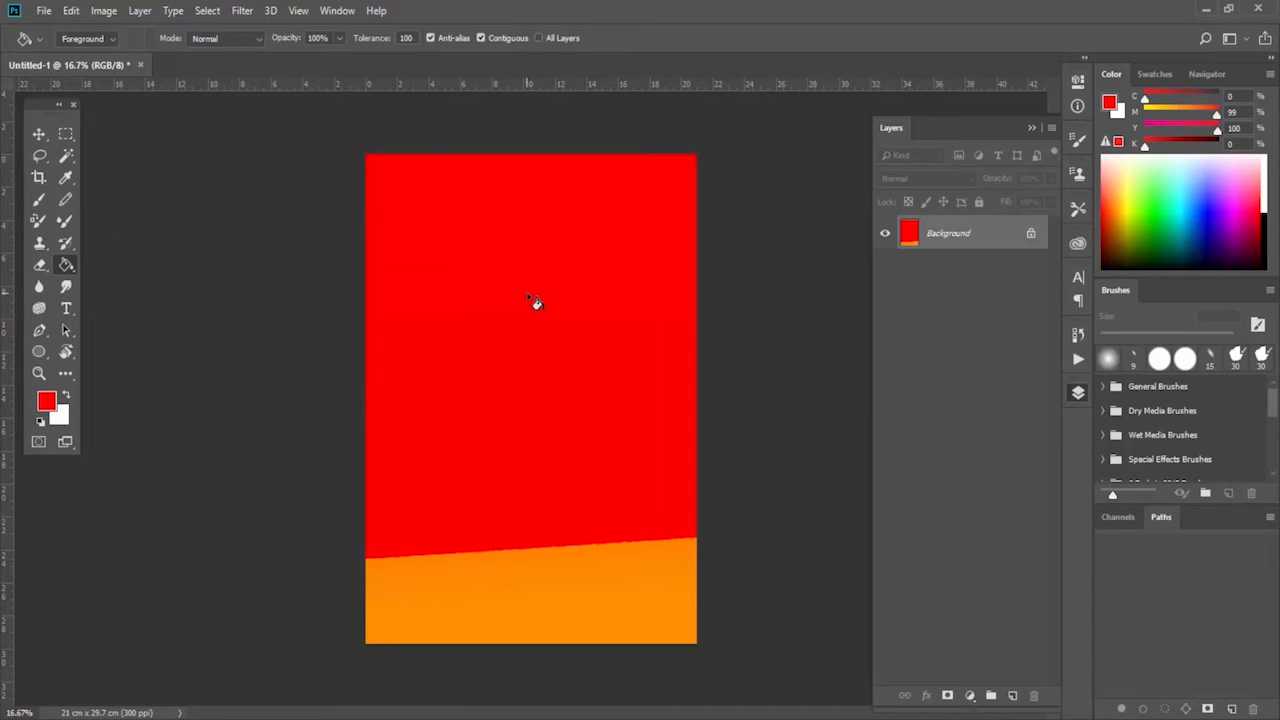
pyautogui.click(1013, 695)
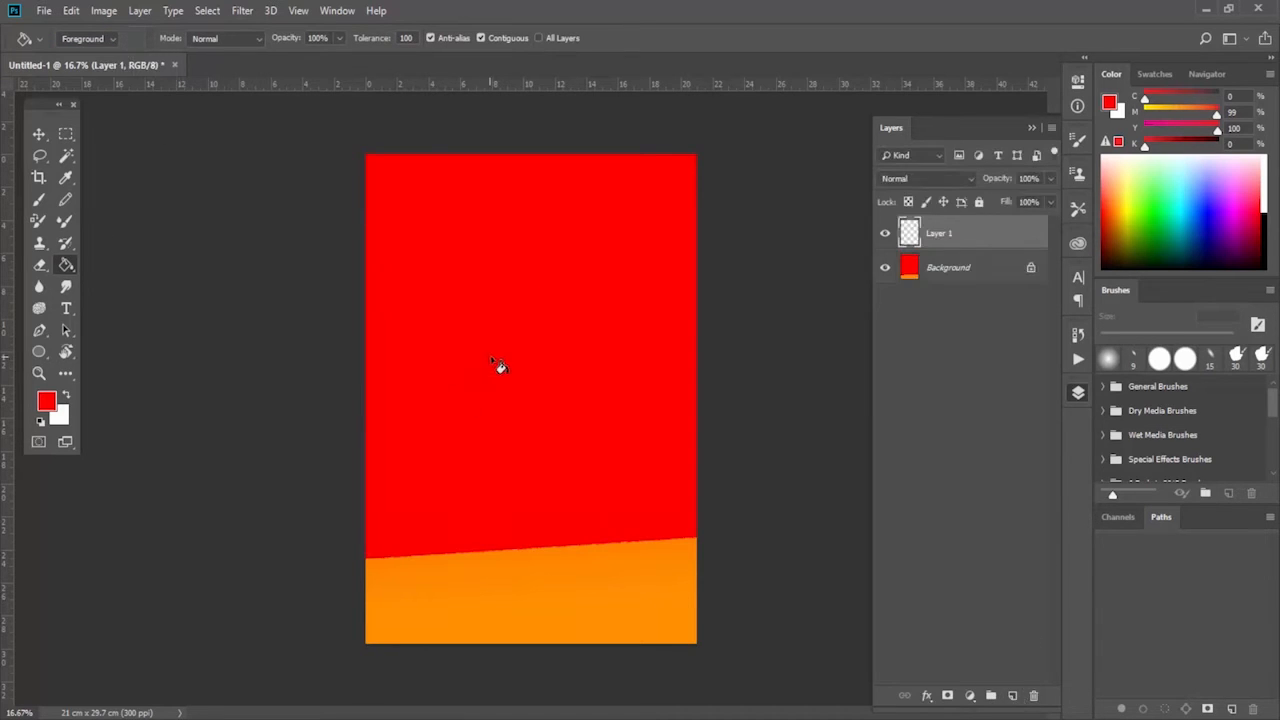
pyautogui.click(569, 313)
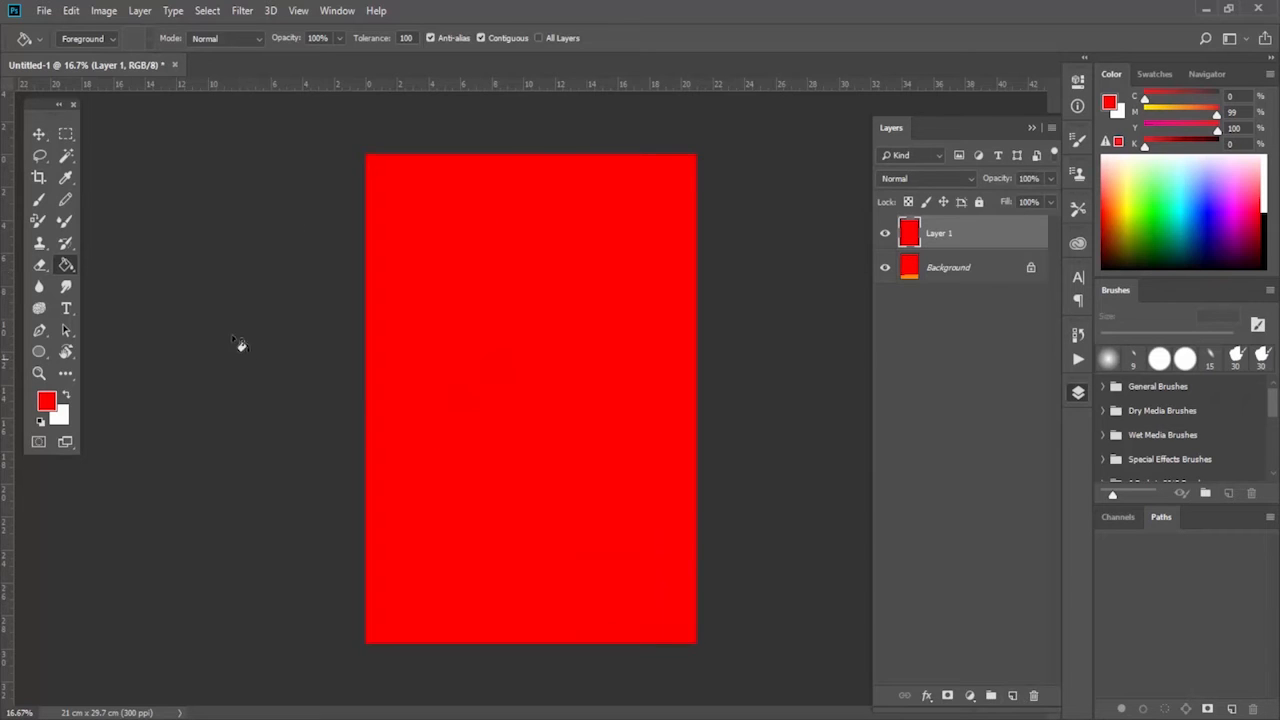
# Cover Layer 1 with a red-to-orange linear gradient from top to bottom using the Gradient tool
pyautogui.rightClick(66, 266)
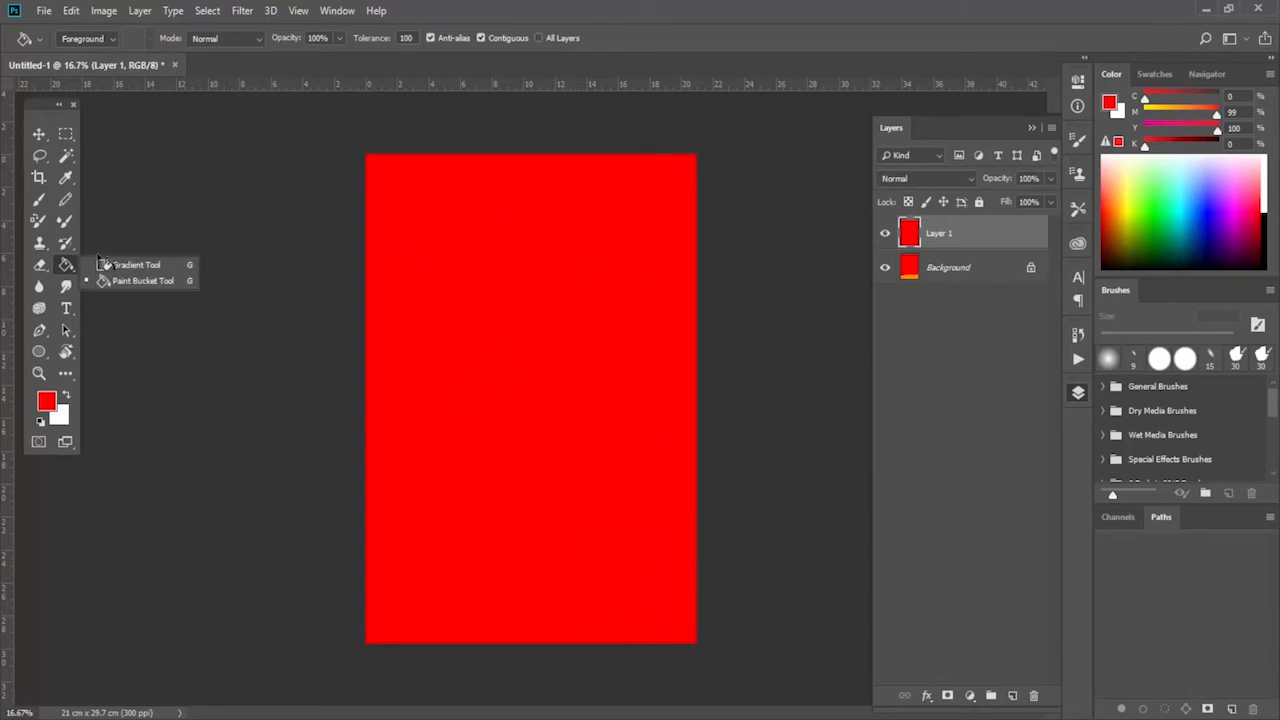
pyautogui.click(117, 265)
pyautogui.moveTo(476, 200); pyautogui.dragTo(524, 612)
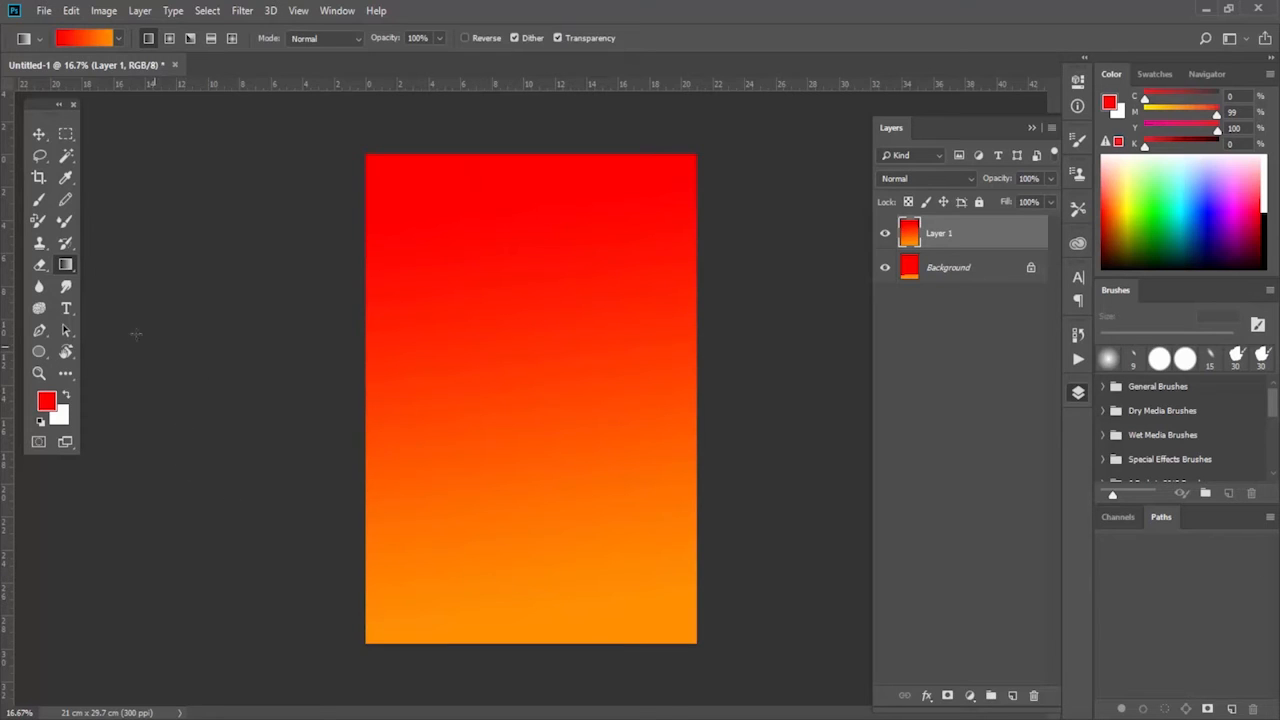
# Add another new layer above Layer 1 and fill it with the red foreground color using the Paint Bucket
pyautogui.rightClick(67, 268)
pyautogui.click(137, 280)
pyautogui.click(1013, 695)
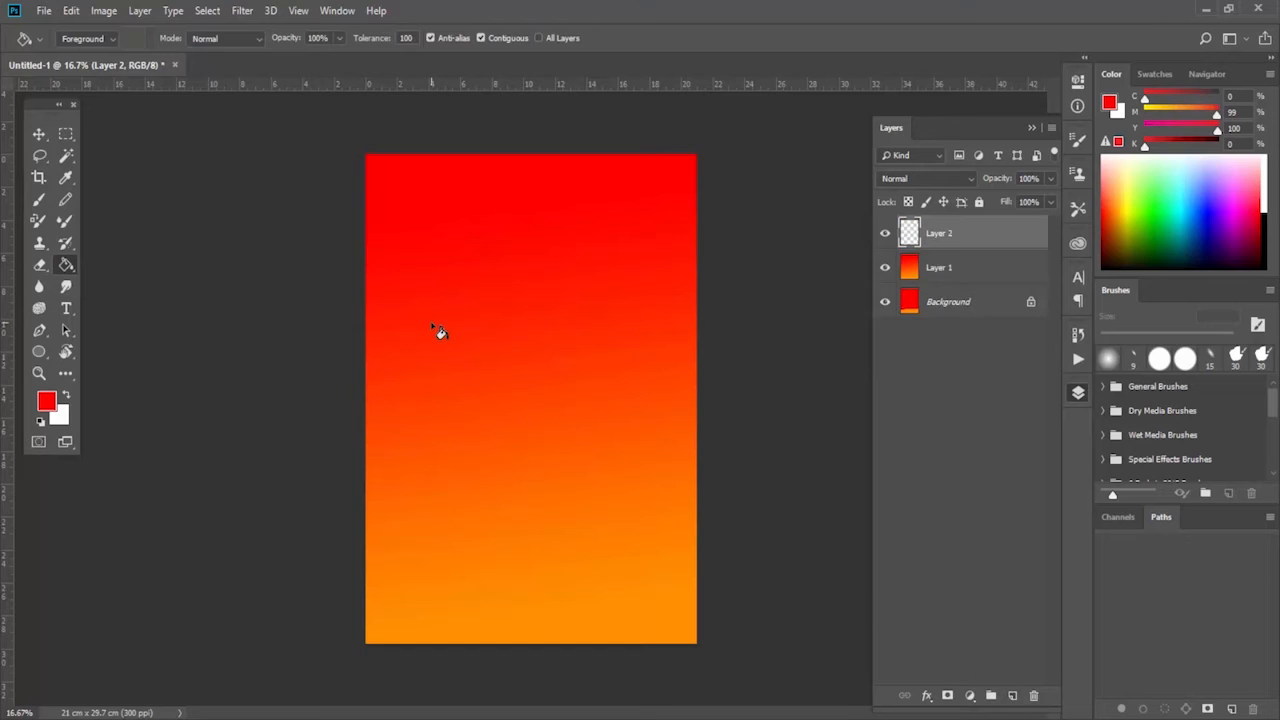
pyautogui.click(521, 347)
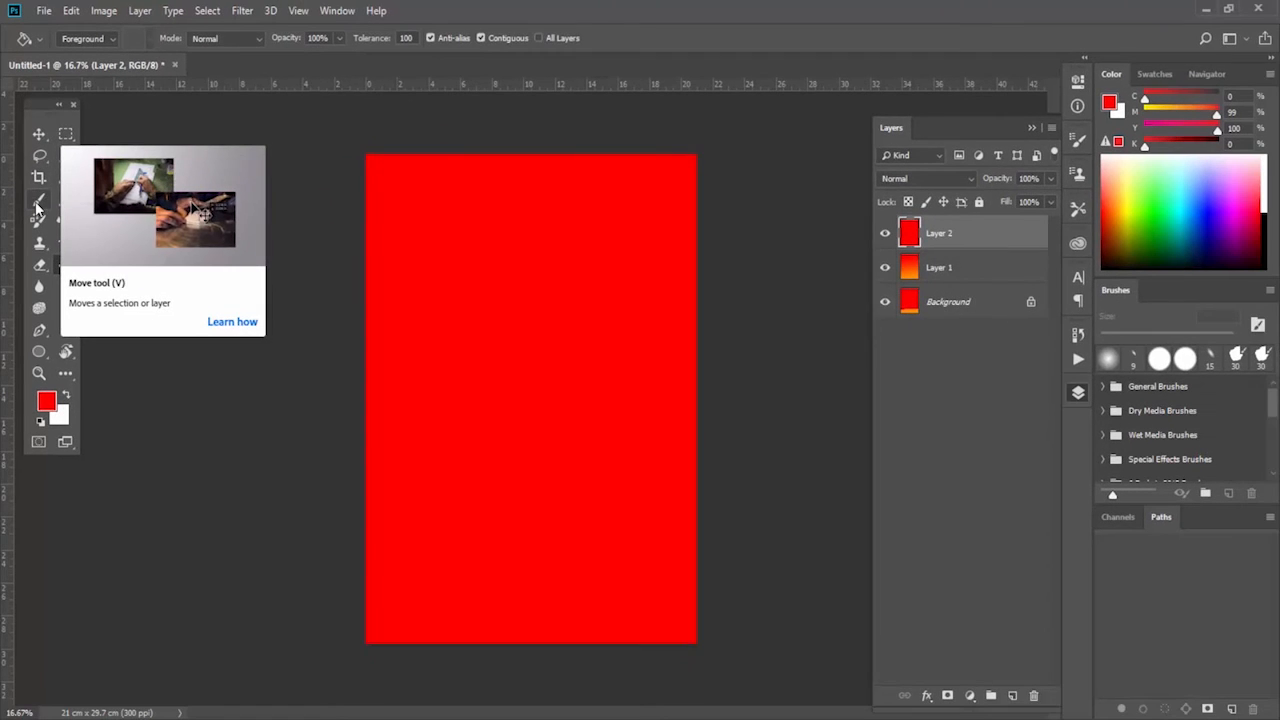
# Activate the Brush tool and set the brush size to 26 px
pyautogui.click(44, 226)
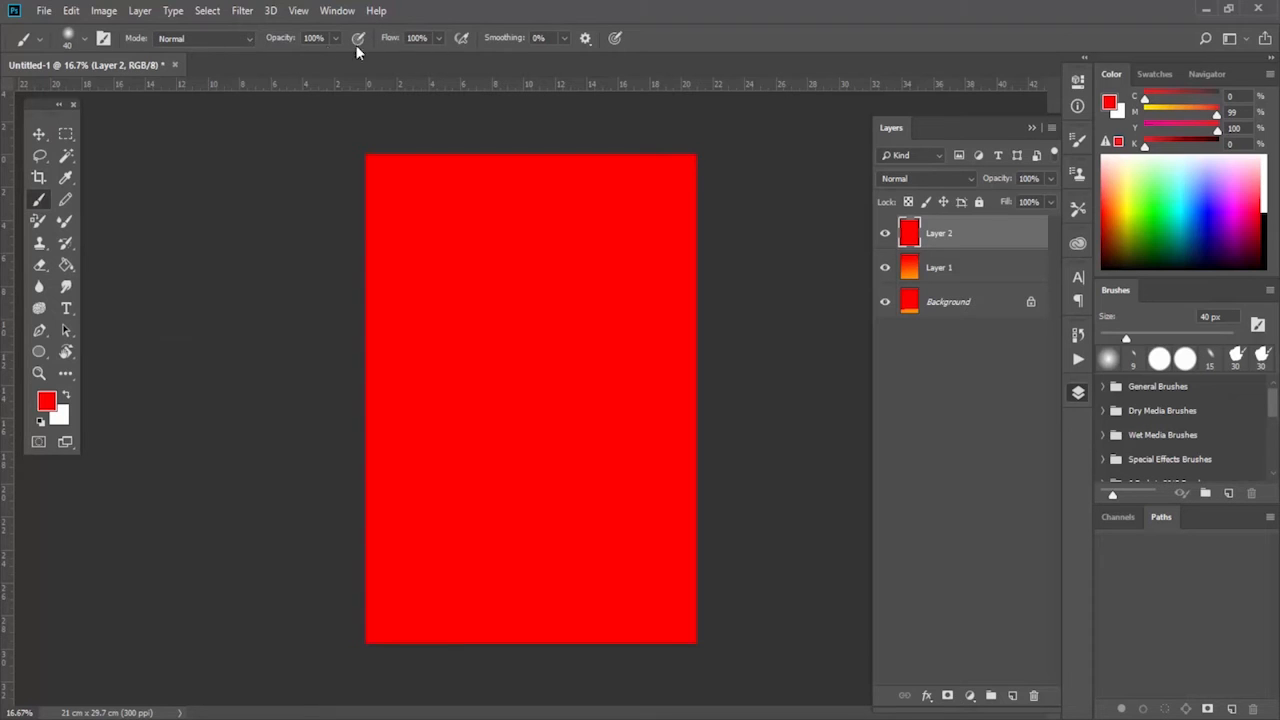
pyautogui.click(84, 38)
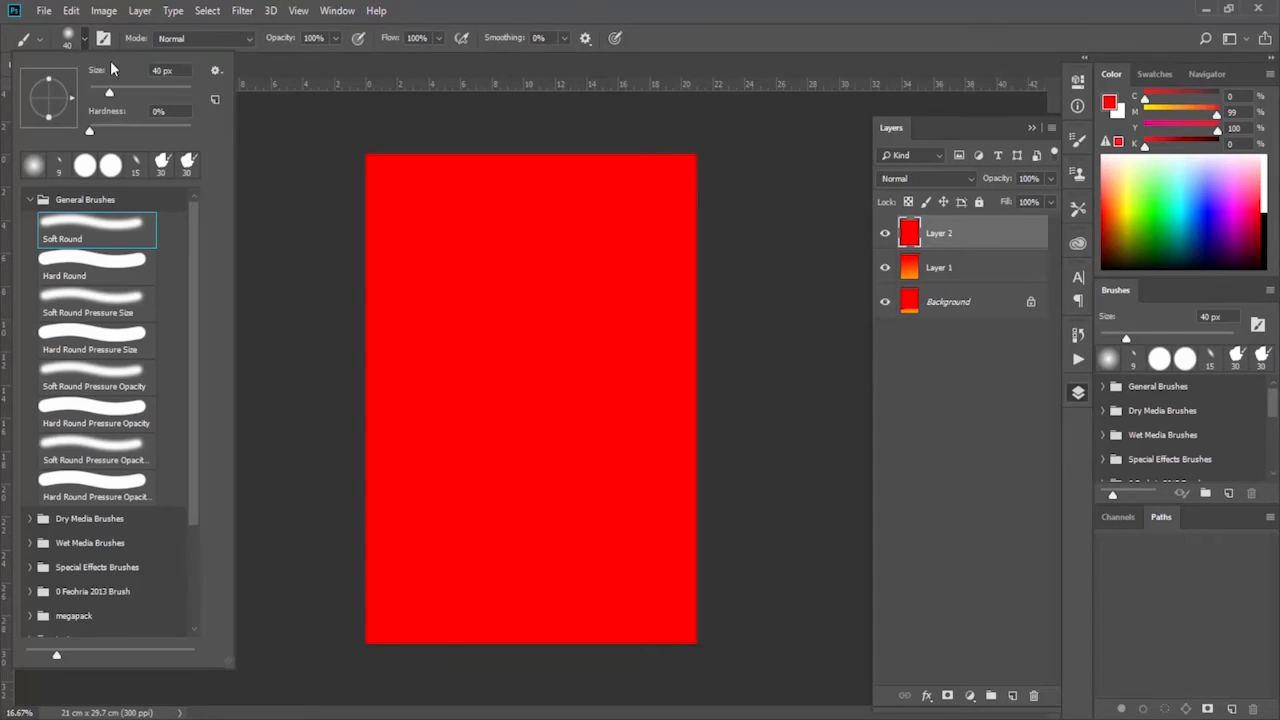
pyautogui.moveTo(107, 96); pyautogui.dragTo(102, 92)
pyautogui.click(403, 10)
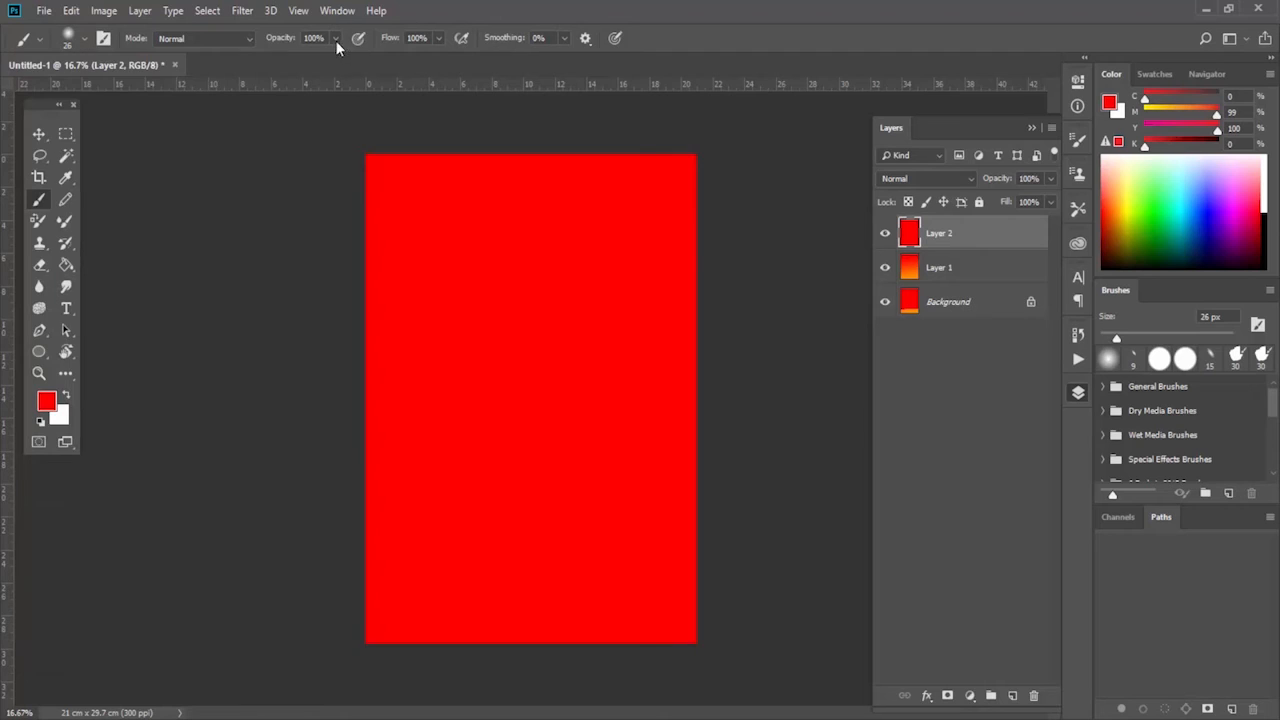
# Set the brush to 60% opacity, 54% flow and 34% smoothing
pyautogui.click(335, 38)
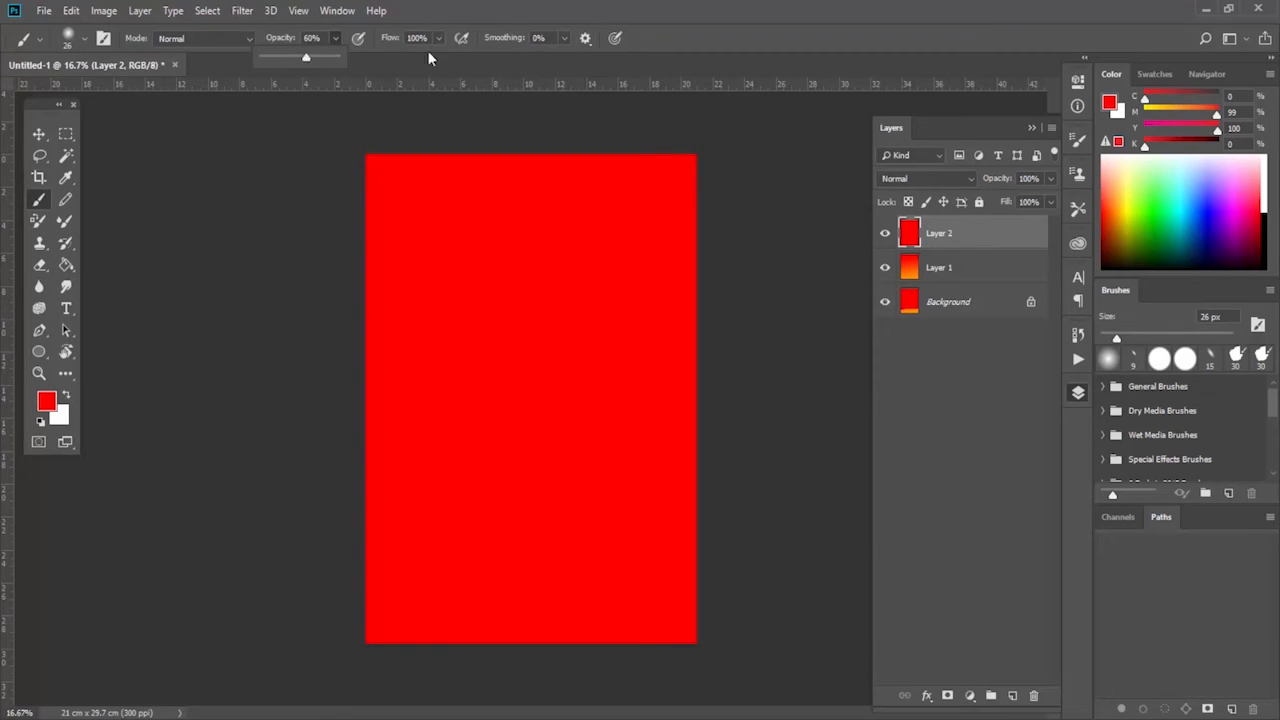
pyautogui.moveTo(438, 38); pyautogui.dragTo(397, 62)
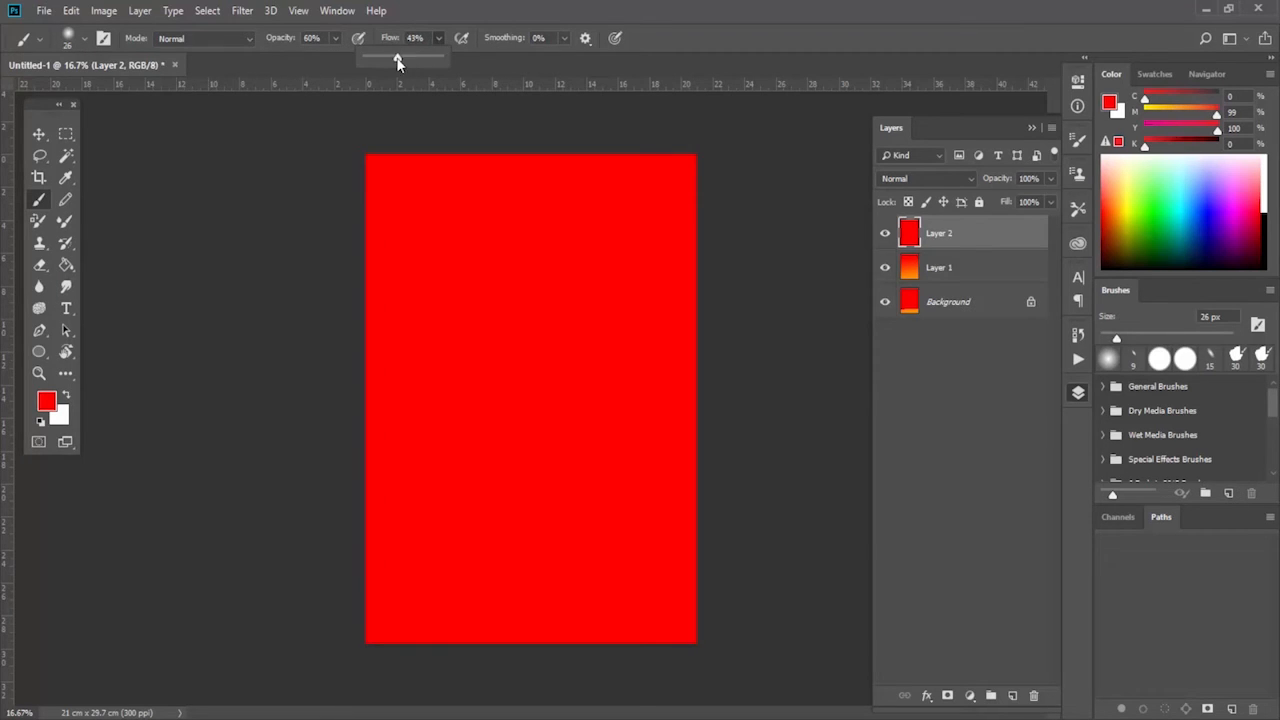
pyautogui.click(563, 40)
pyautogui.moveTo(566, 57); pyautogui.dragTo(592, 57)
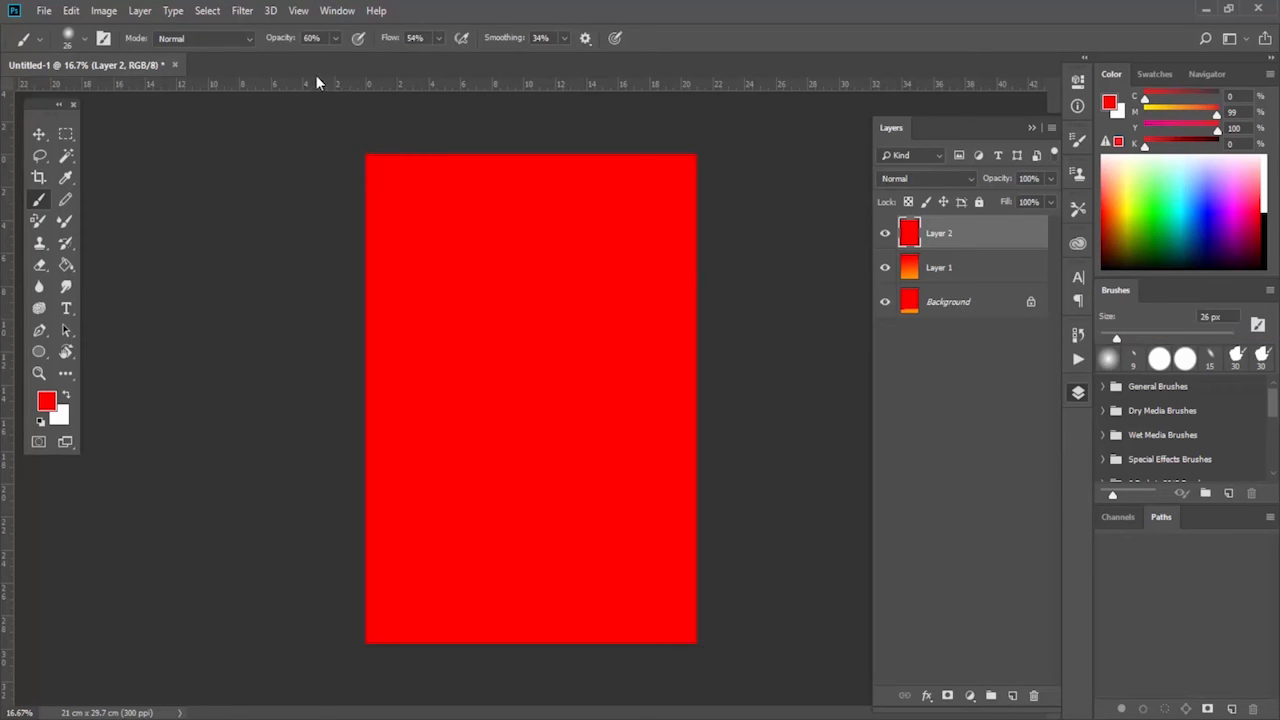
# Show the Navigator panel in the workspace
pyautogui.click(336, 10)
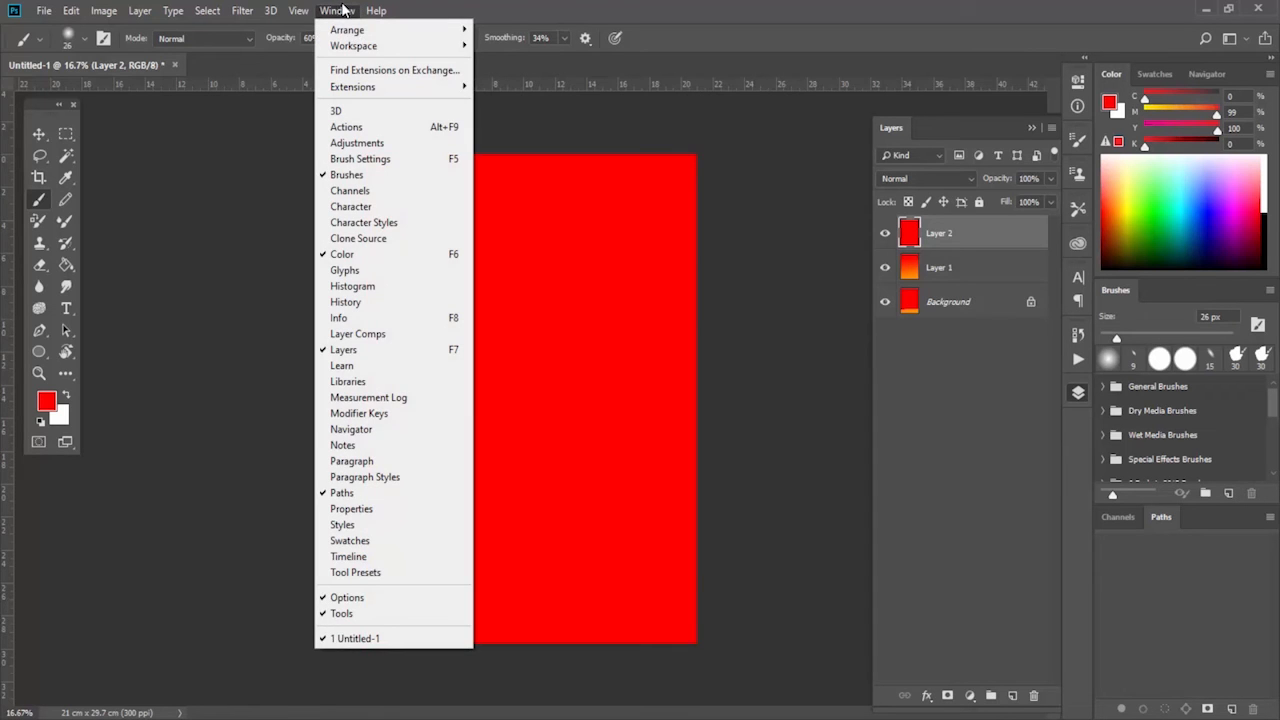
pyautogui.moveTo(376, 12)
pyautogui.moveTo(337, 10)
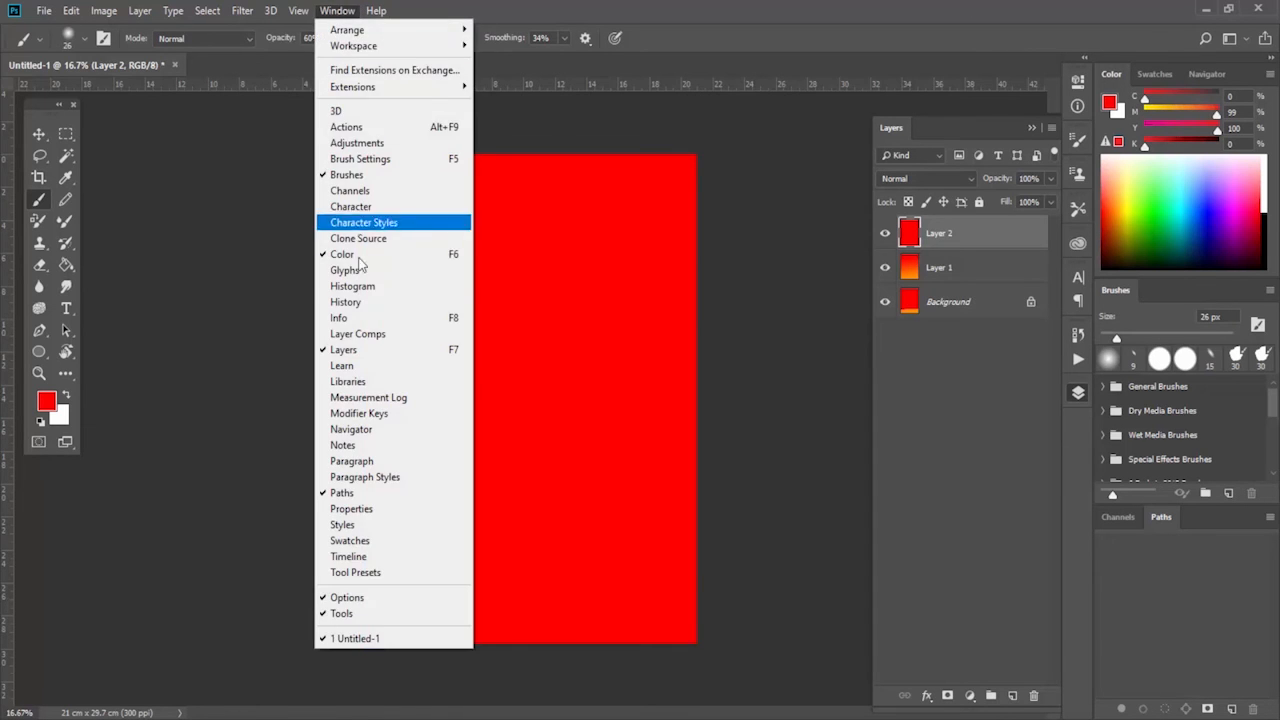
pyautogui.click(377, 432)
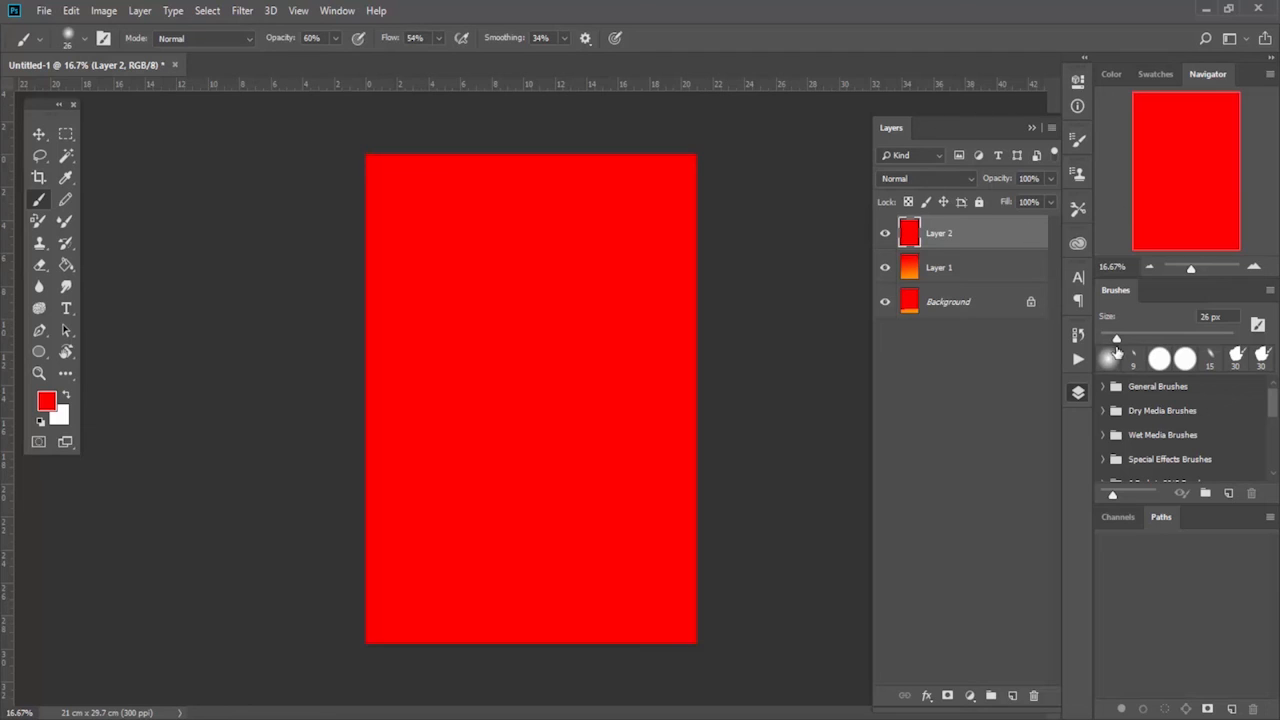
# Detach the Layers panel from the dock and close it
pyautogui.click(1078, 392)
pyautogui.click(1078, 392)
pyautogui.moveTo(1078, 392); pyautogui.dragTo(916, 403)
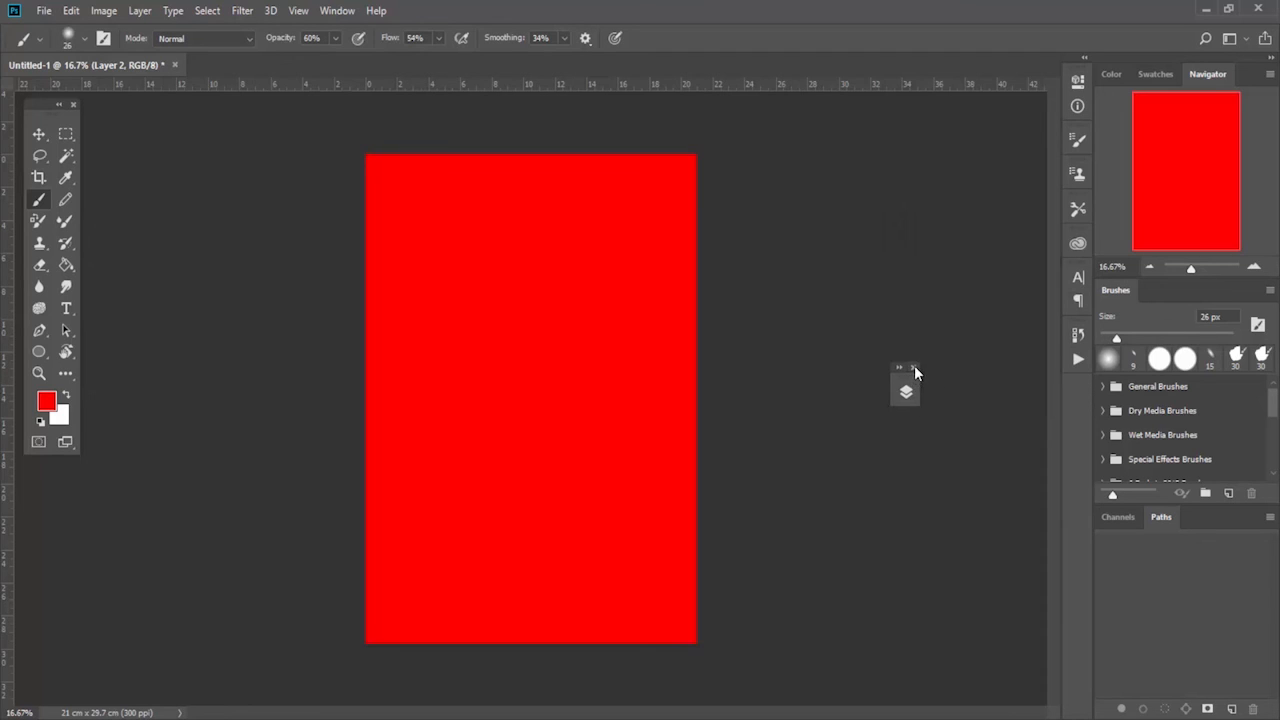
pyautogui.click(915, 370)
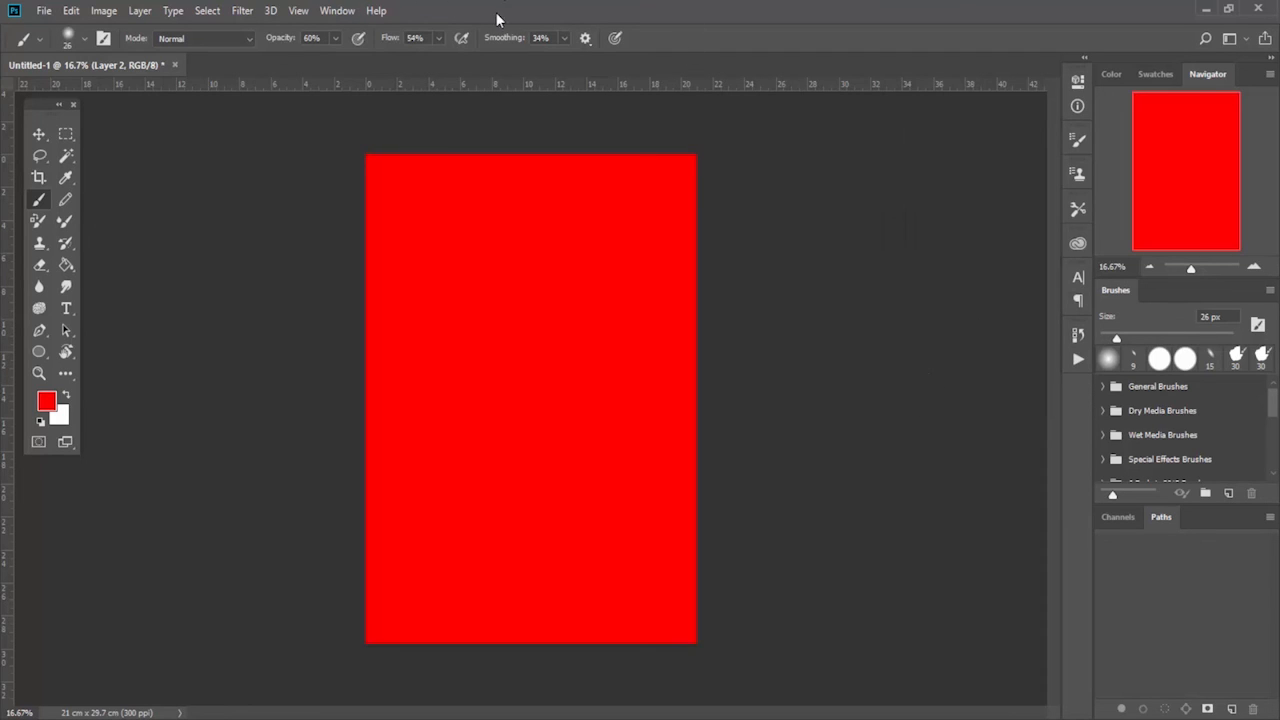
# Reopen the Layers panel, dock it back below the other collapsed panels and expand it
pyautogui.click(337, 11)
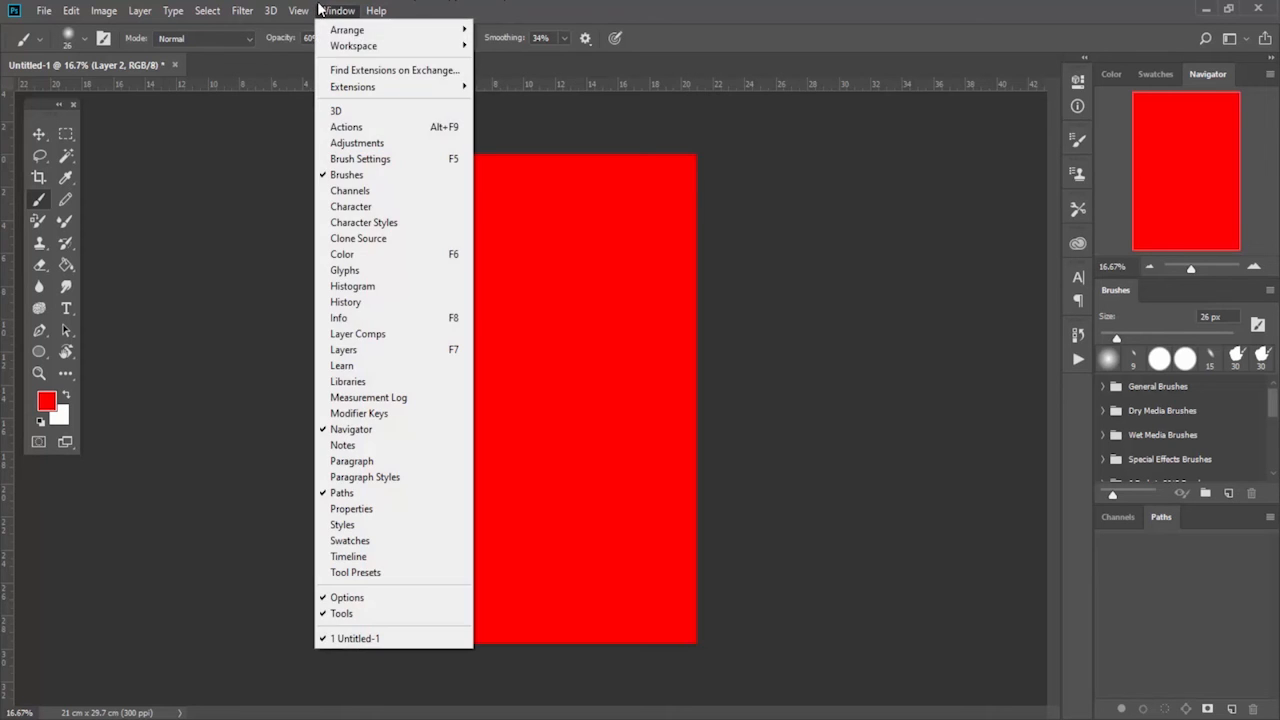
pyautogui.click(358, 350)
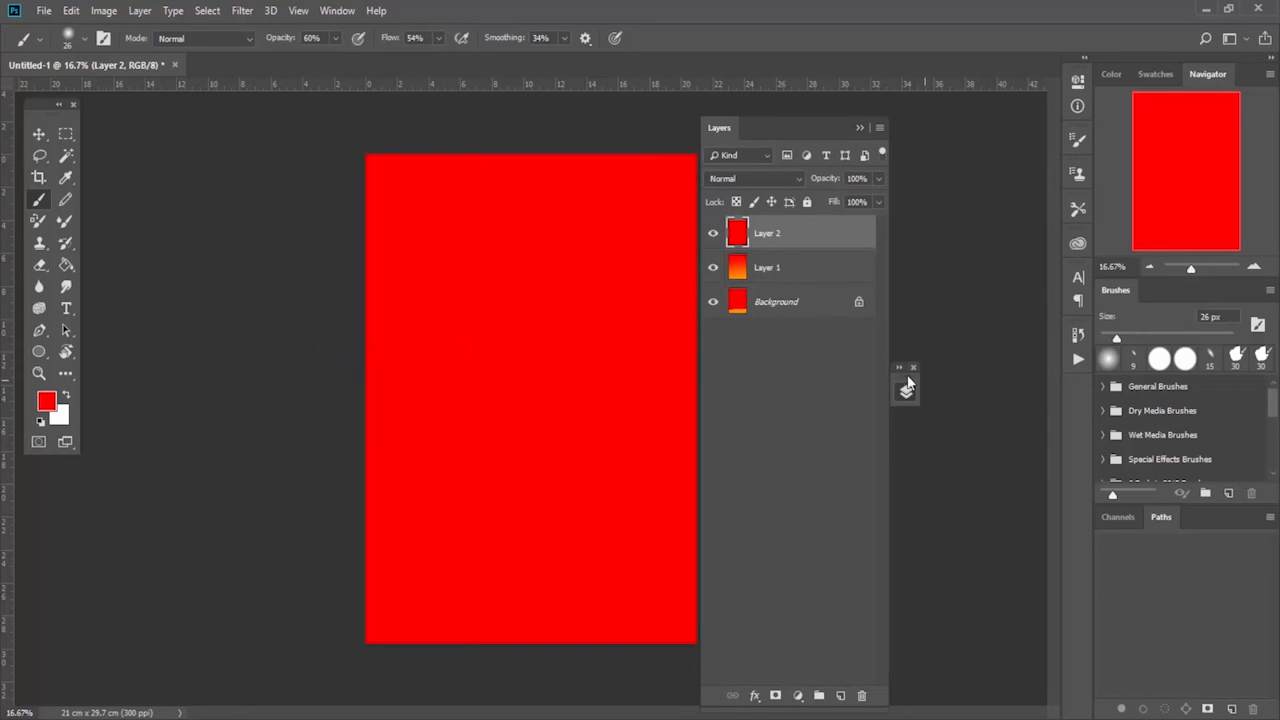
pyautogui.moveTo(906, 390); pyautogui.dragTo(1075, 402)
pyautogui.click(1078, 393)
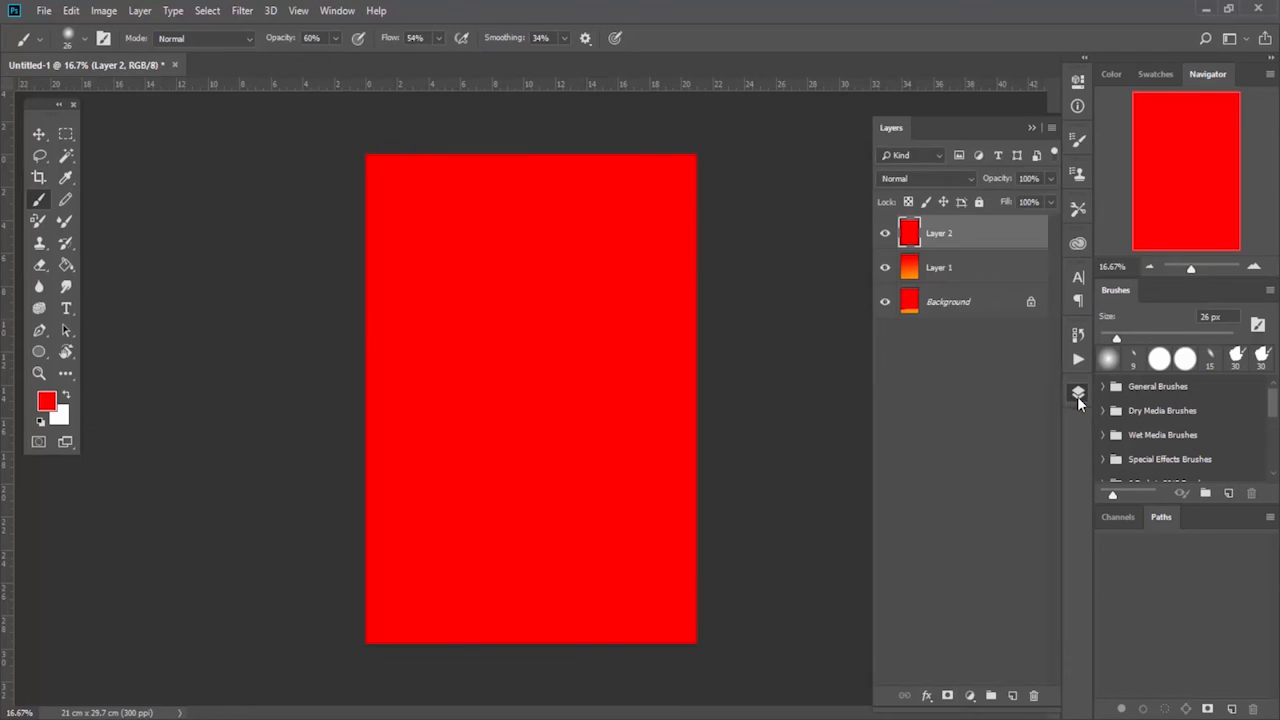